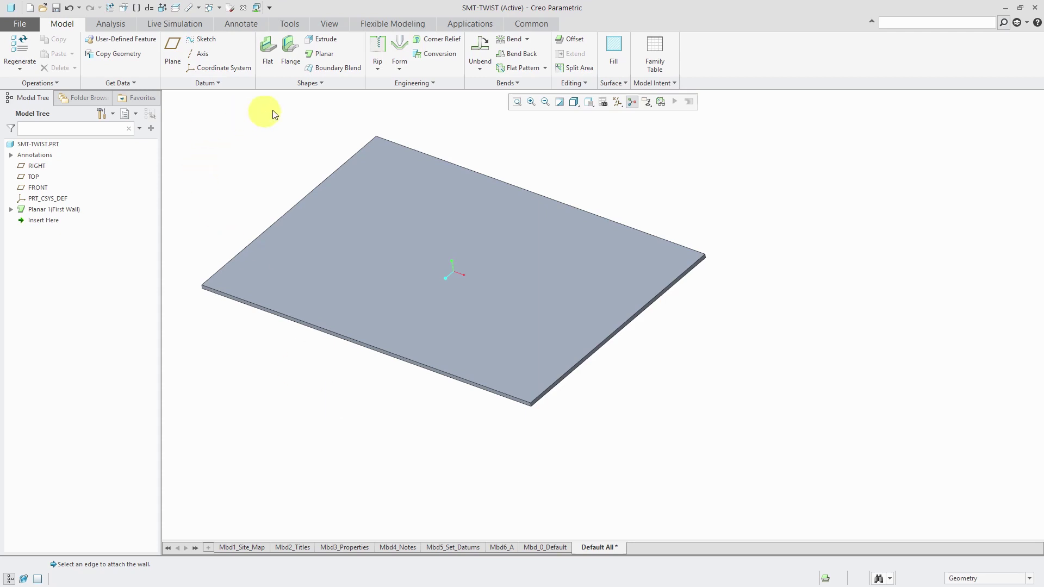
Step: Start a Twist wall from the Shapes group on the plate edge, previewing 16.00 long with 45° twist
left_click(318, 83)
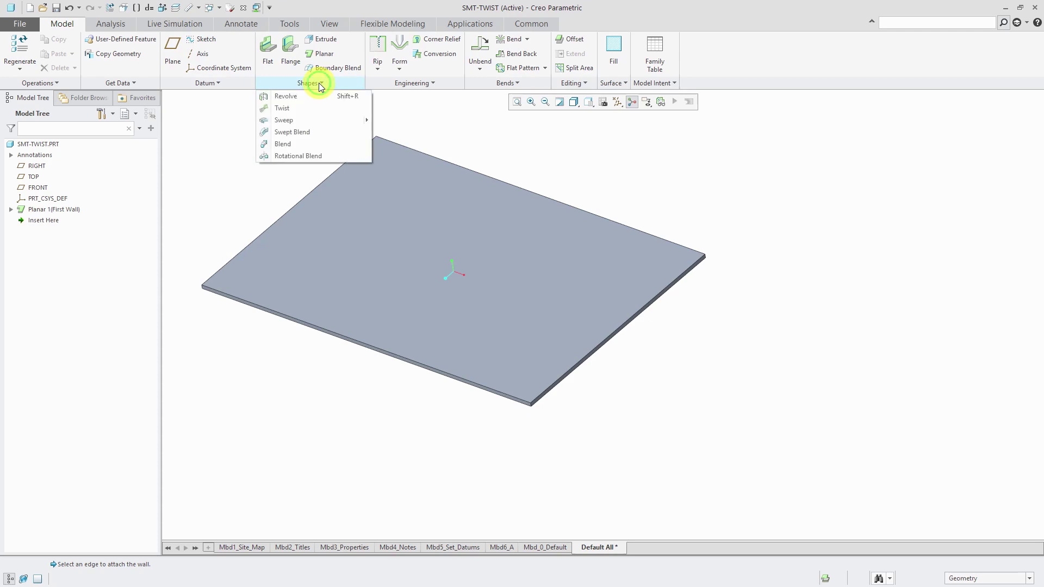
left_click(285, 108)
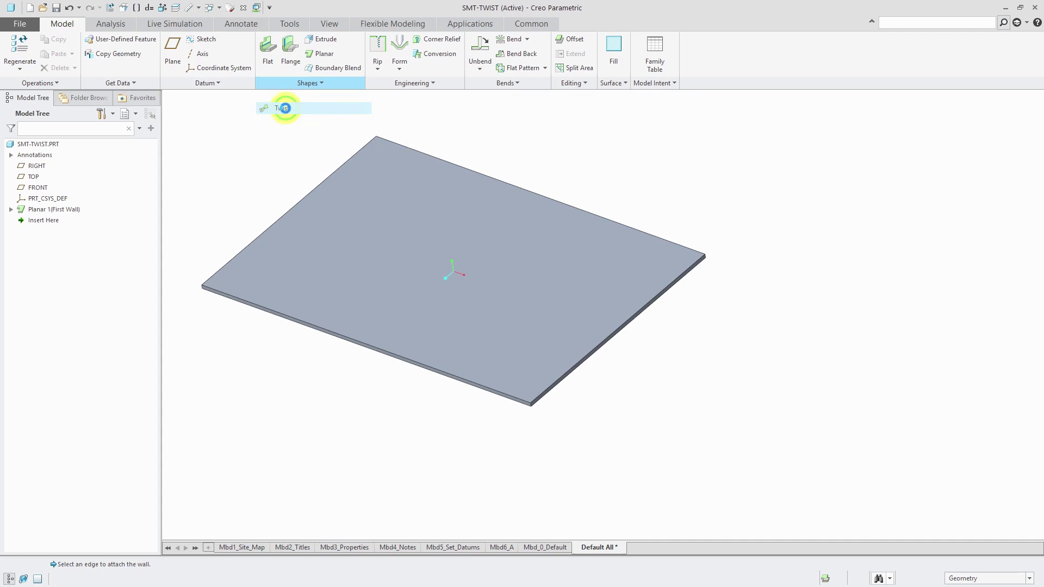
left_click(604, 353)
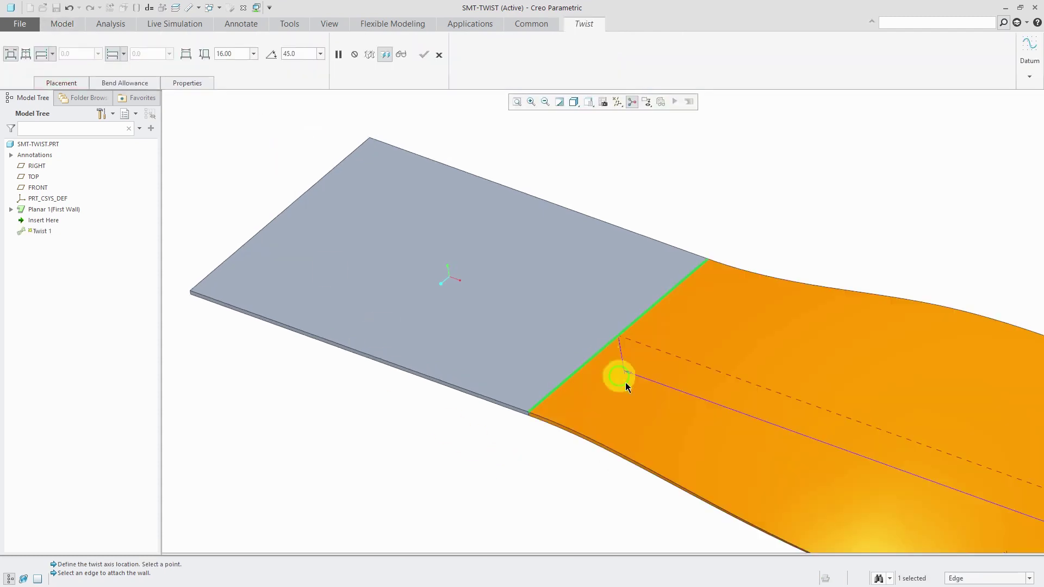
scroll(462, 220, "down", 2)
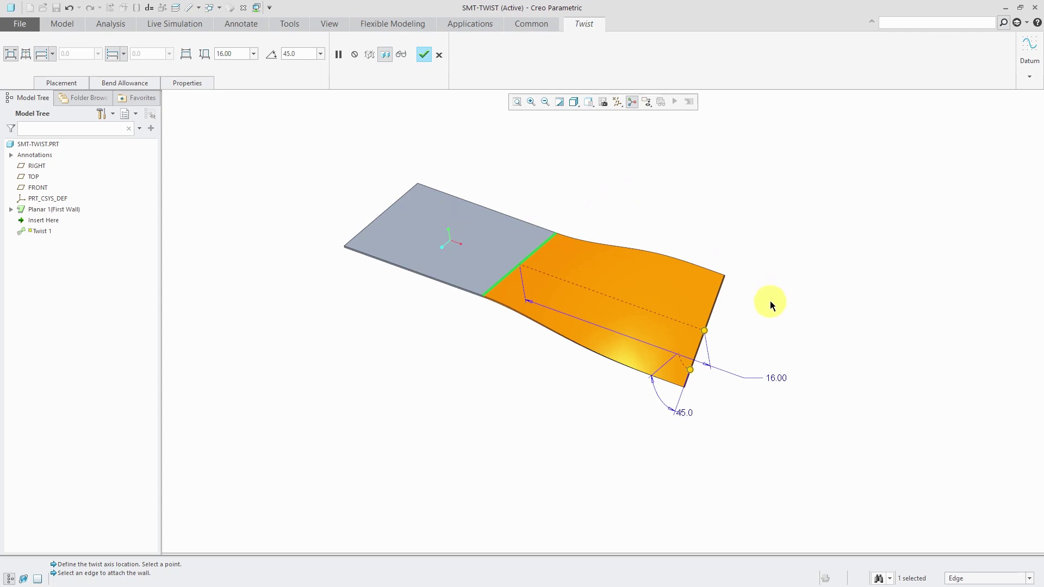
Step: Adjust Twist 1's length from 10 to 20.00 and its twist angle to 540°
double_click(777, 379)
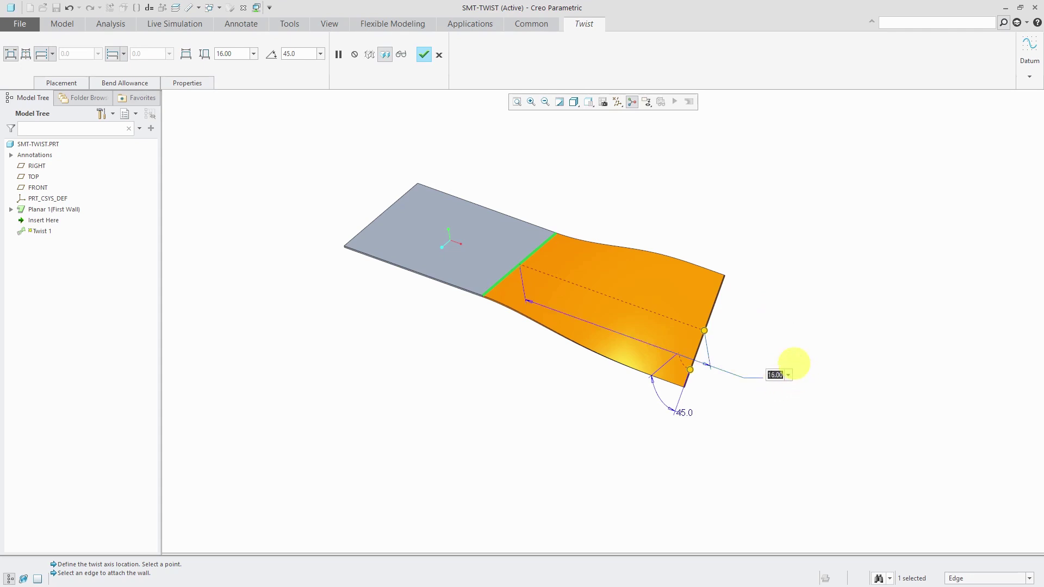
type("10")
key("Return")
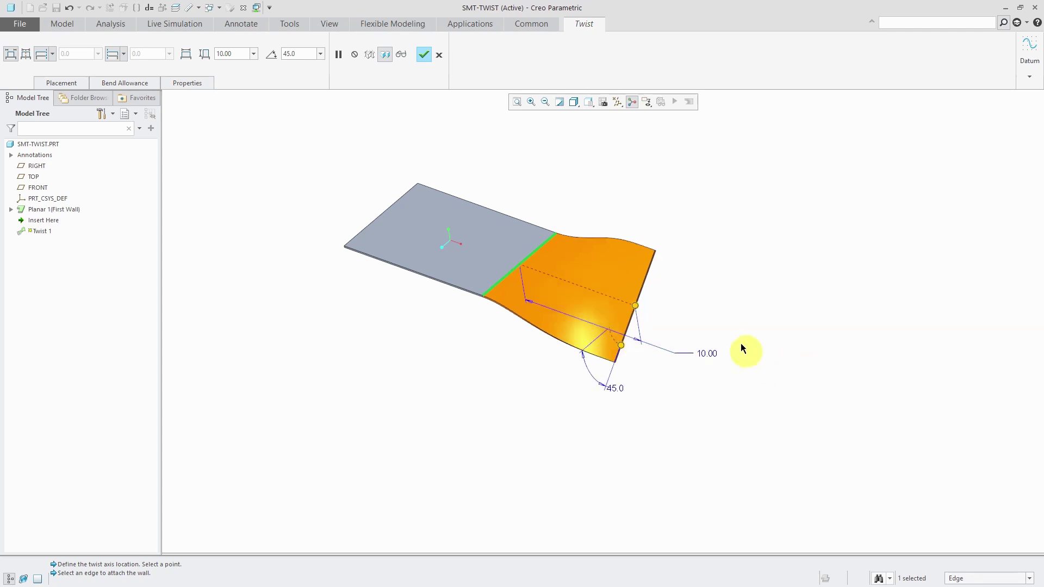
left_click_drag(635, 307, 738, 343)
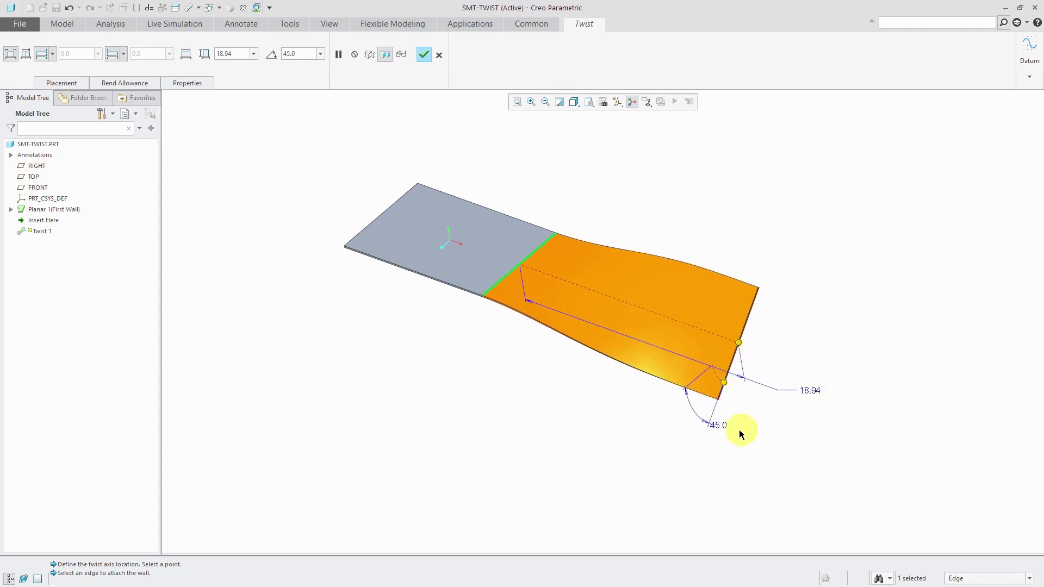
left_click_drag(730, 385, 745, 423)
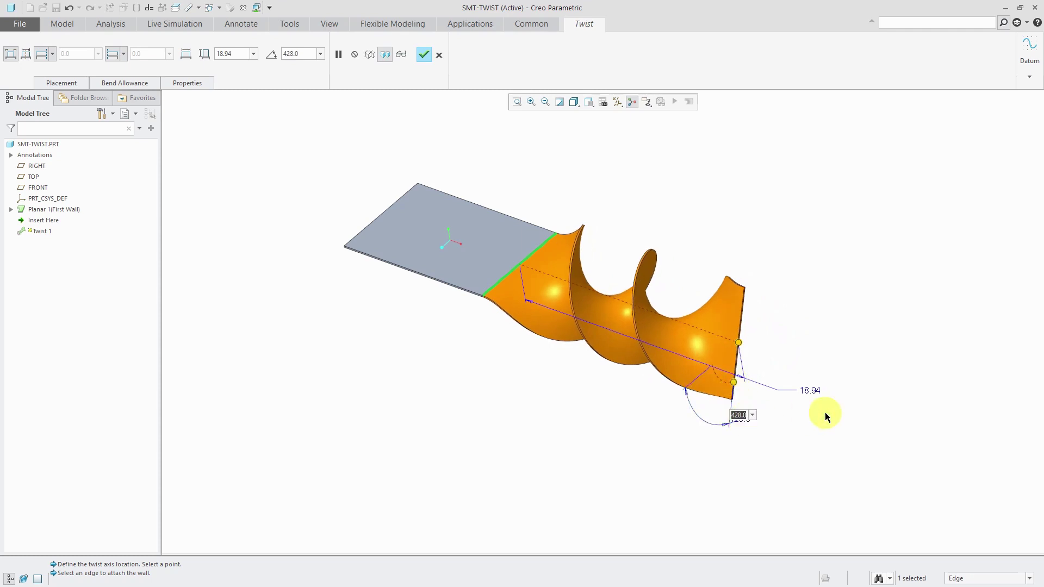
type("540")
key("Return")
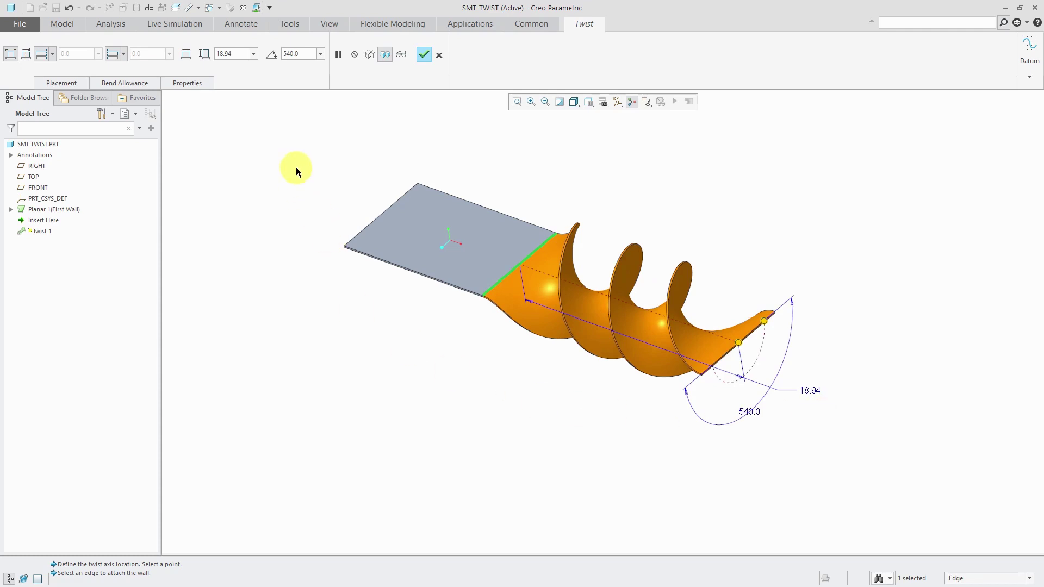
double_click(230, 54)
type("20")
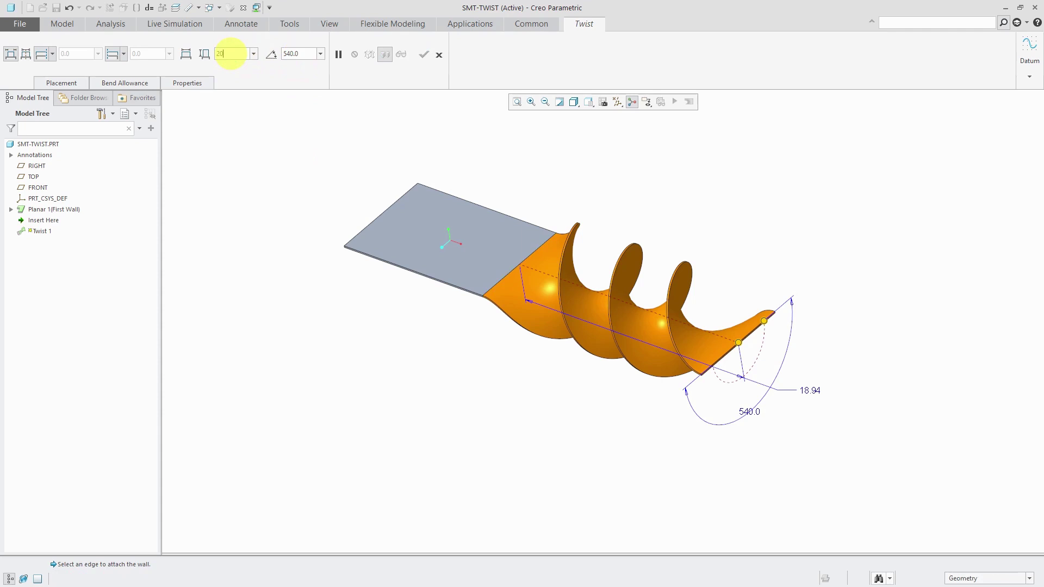
key("Return")
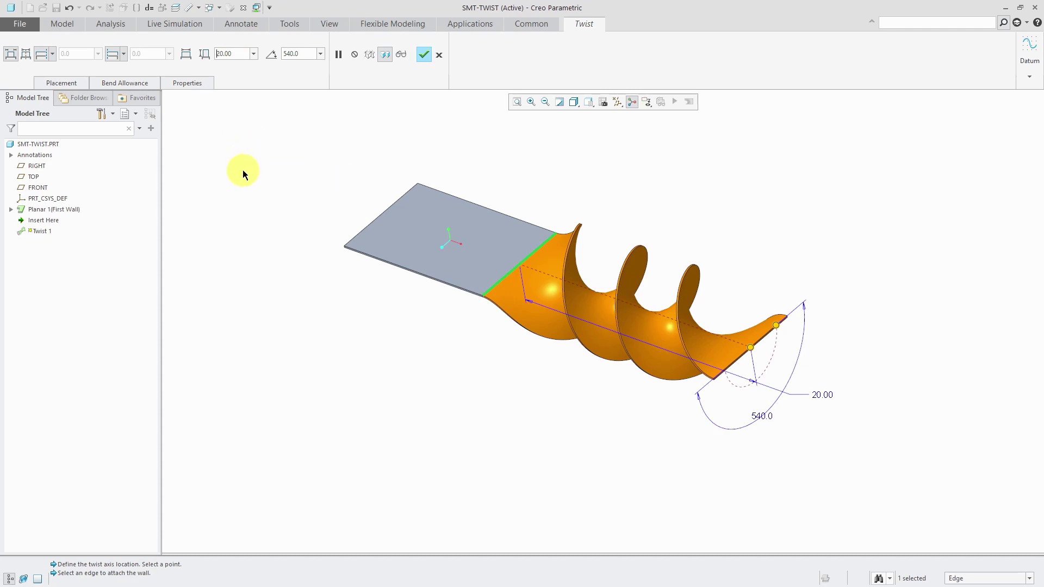
Step: Centre the twist wall width on the attachment edge and set the width to 5.00
left_click(27, 55)
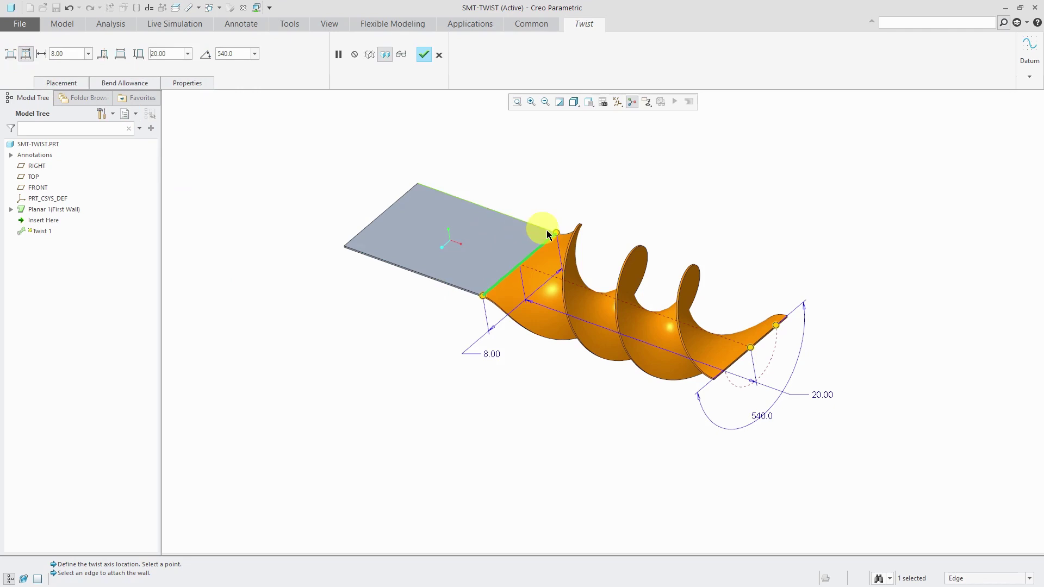
scroll(549, 236, "up", 3)
left_click_drag(555, 233, 488, 356)
left_click(542, 400)
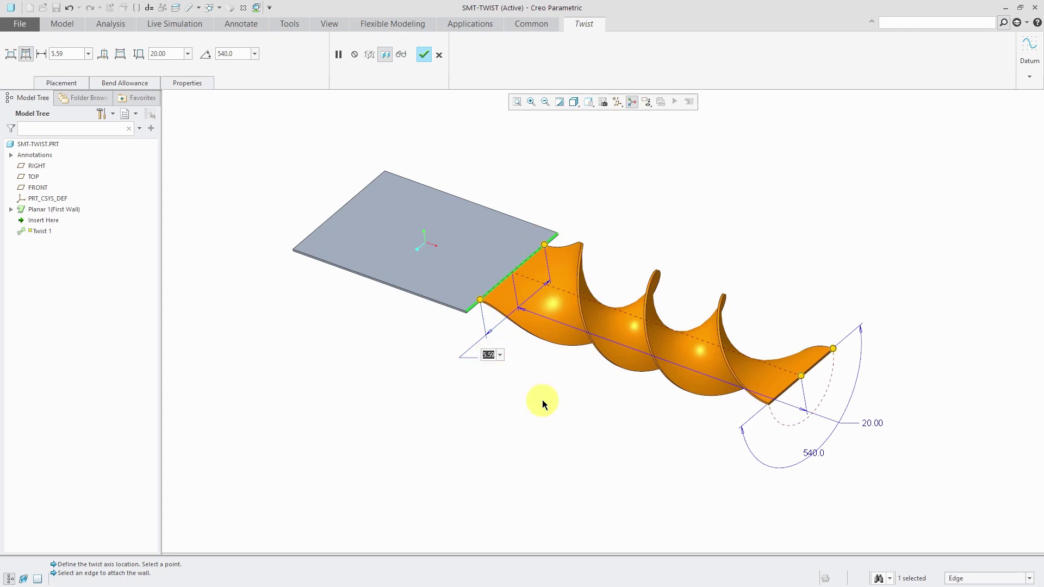
type("5")
key("Return")
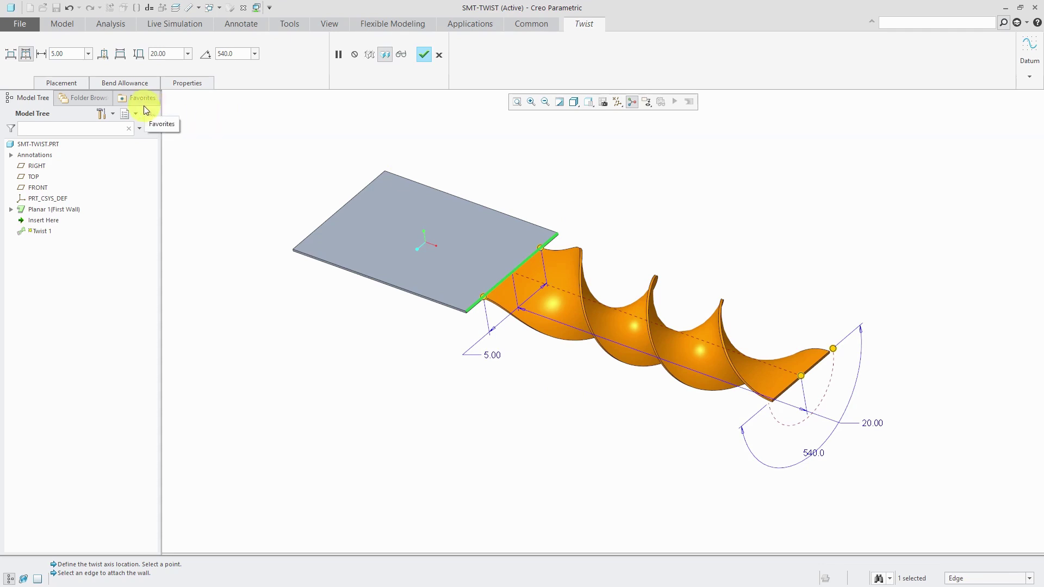
left_click(10, 54)
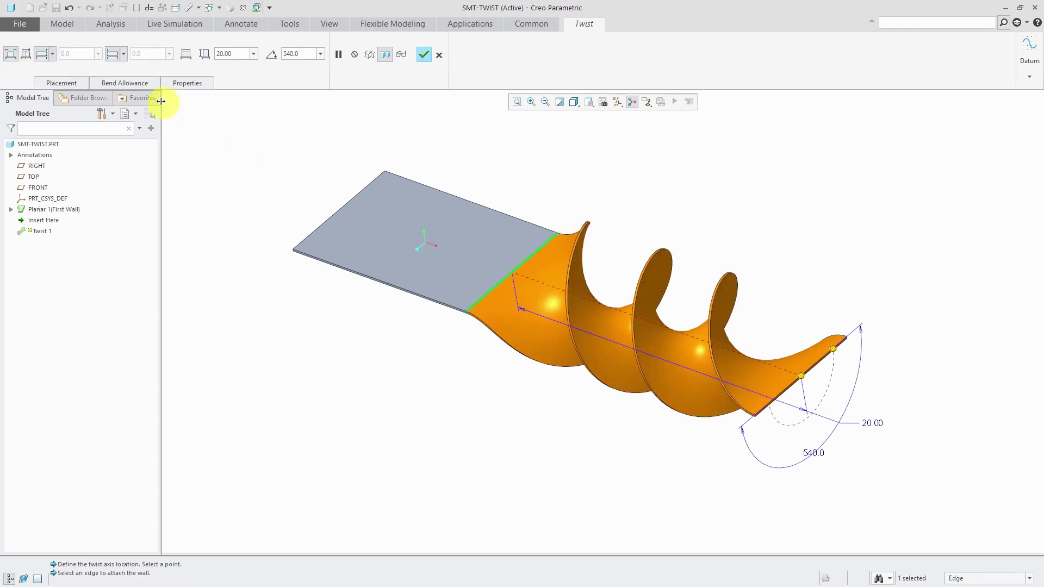
left_click(124, 54)
left_click(111, 86)
left_click(52, 54)
left_click(44, 87)
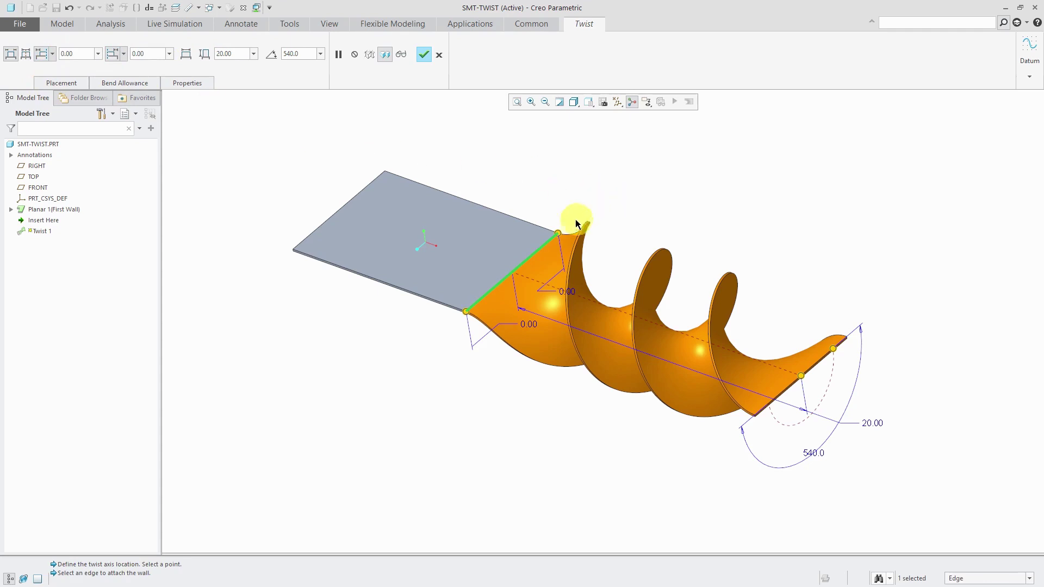
left_click_drag(556, 232, 547, 243)
left_click(474, 314)
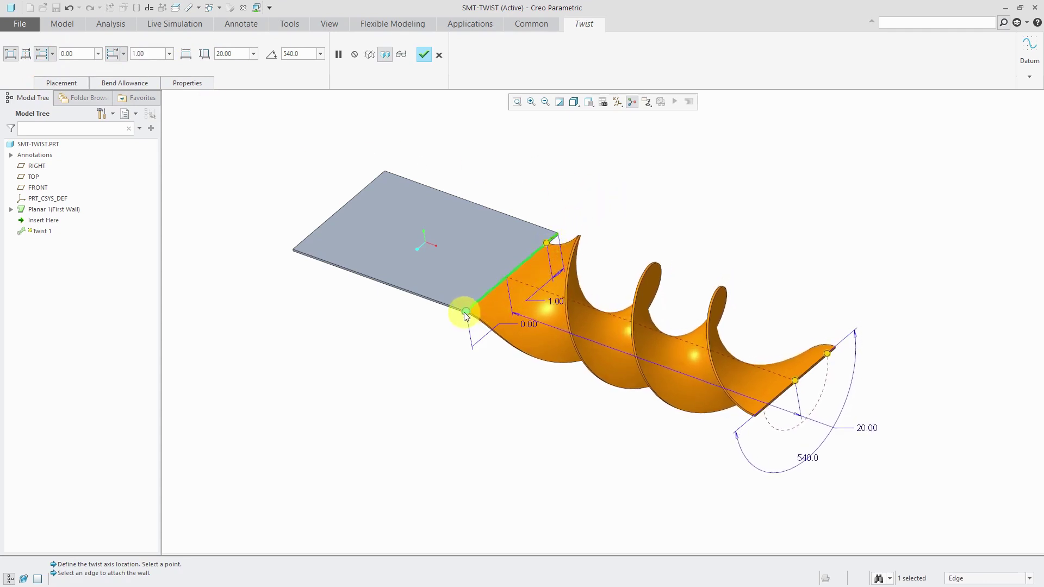
left_click_drag(466, 314, 483, 299)
scroll(543, 293, "up", 2)
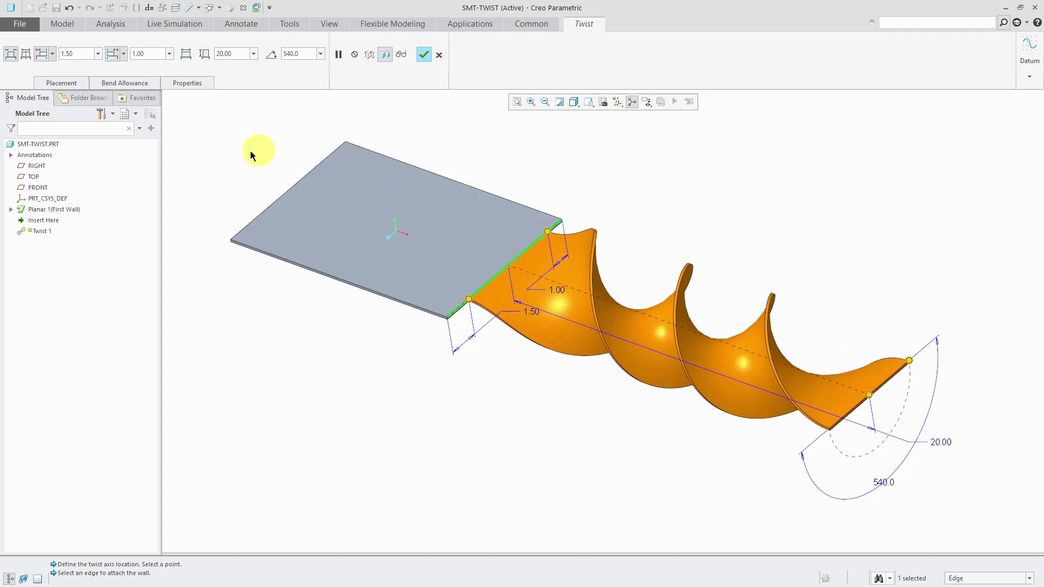
left_click(25, 54)
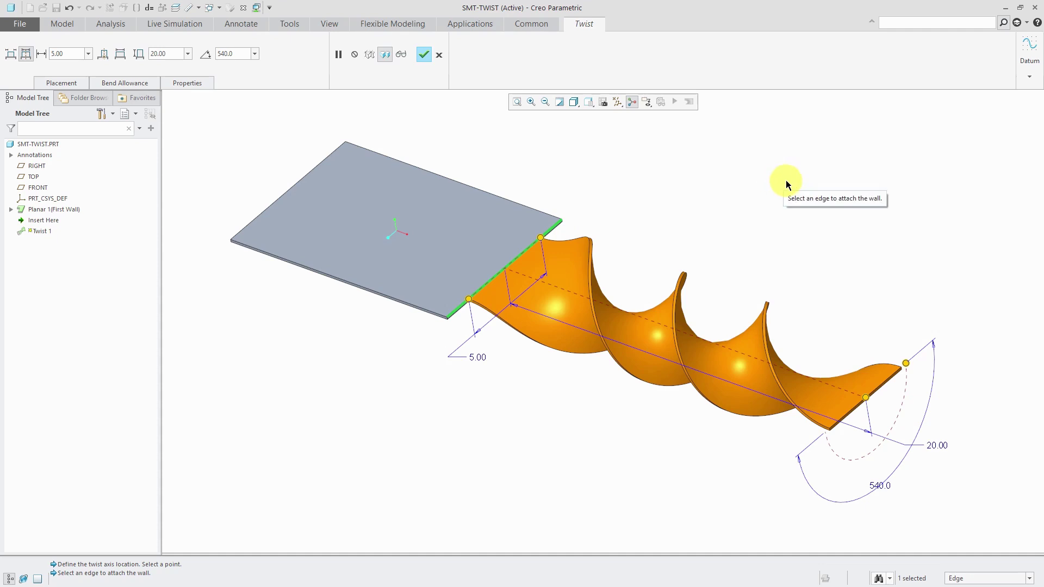
Step: Expand the Datum tools on the Twist tab to reach the datum point option
left_click(1029, 78)
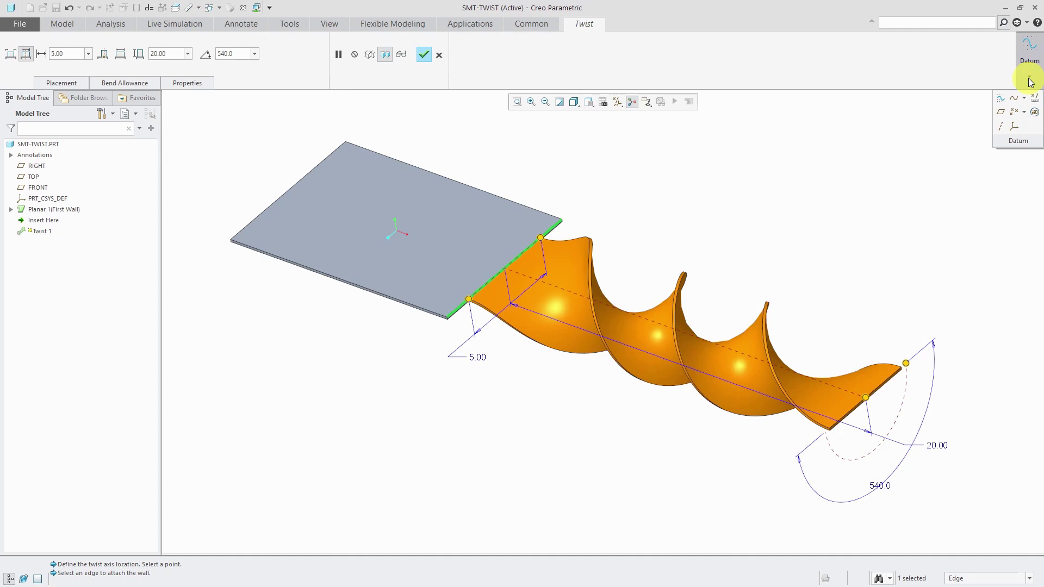
Step: Place datum point PNT0 on the plate edge at a 0.40 ratio offset from the next end
left_click(1014, 118)
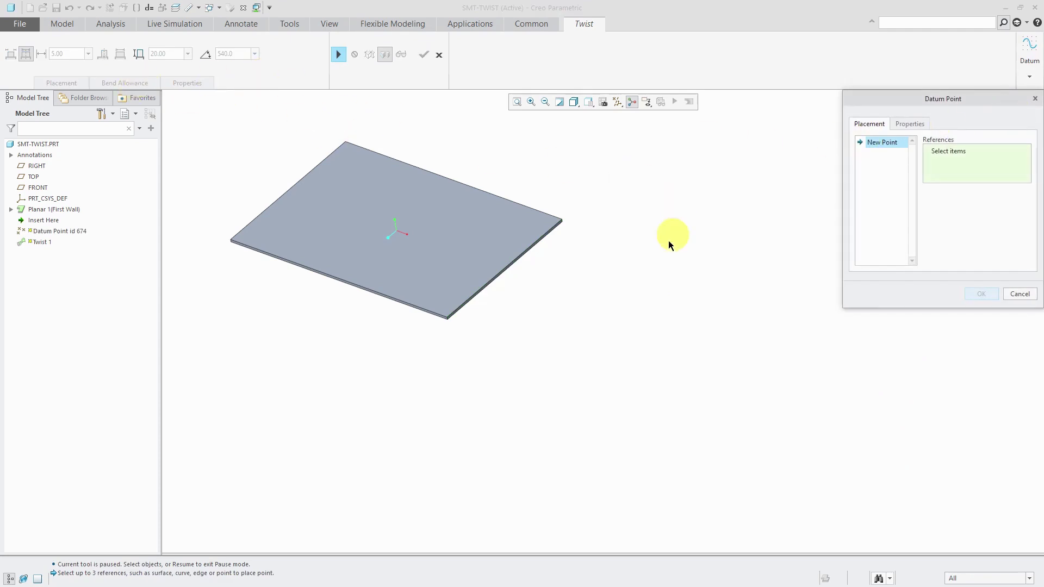
scroll(487, 284, "up", 3)
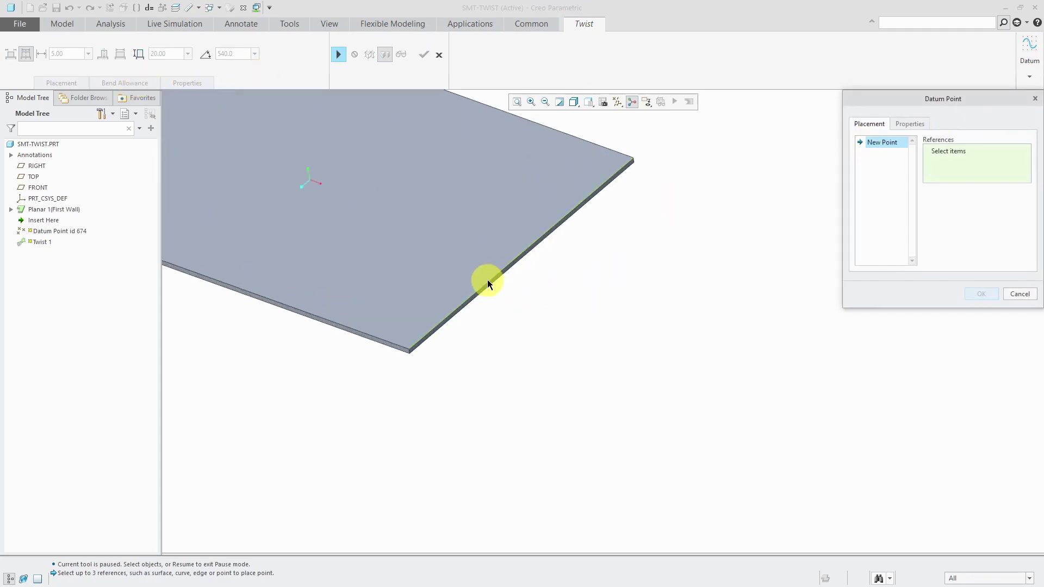
left_click(487, 280)
scroll(516, 337, "down", 3)
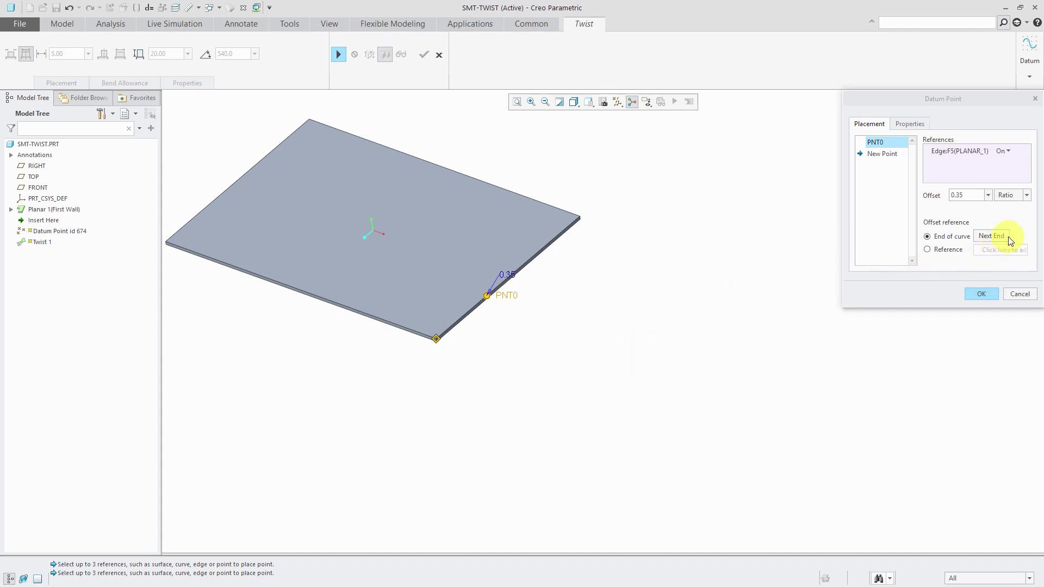
left_click(992, 237)
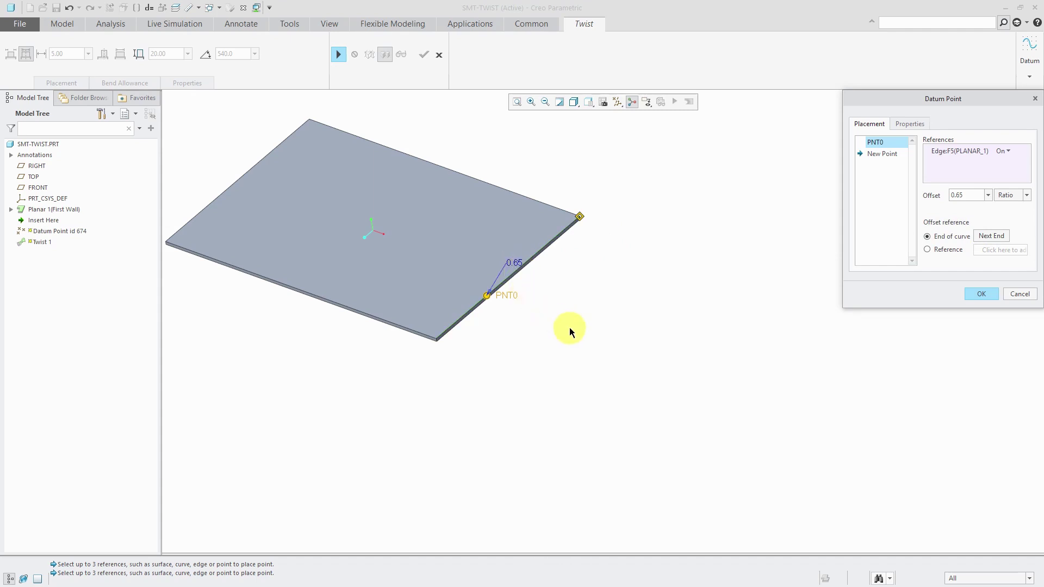
left_click(521, 266)
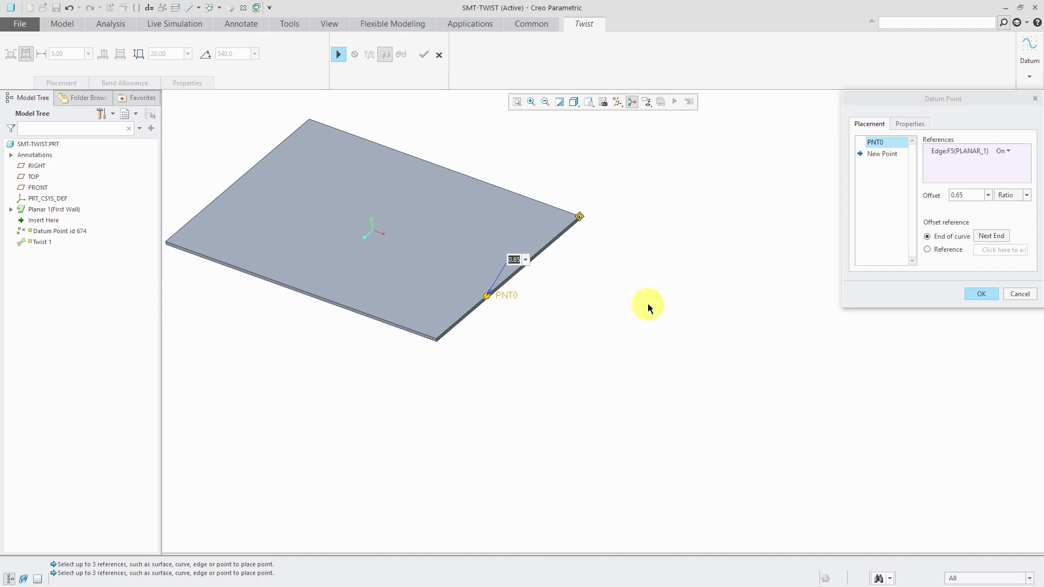
type("0.4")
key("Return")
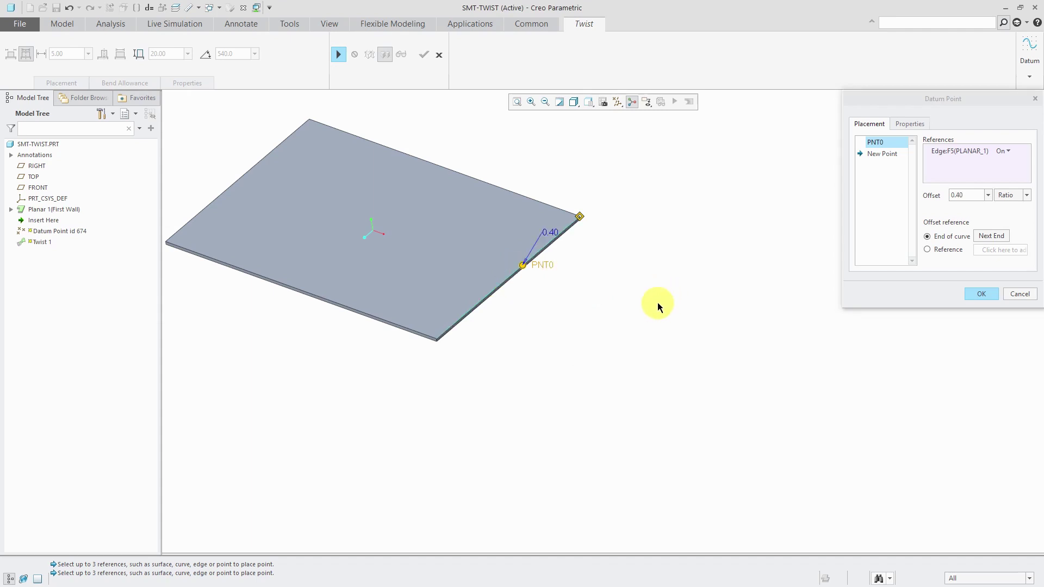
left_click(980, 294)
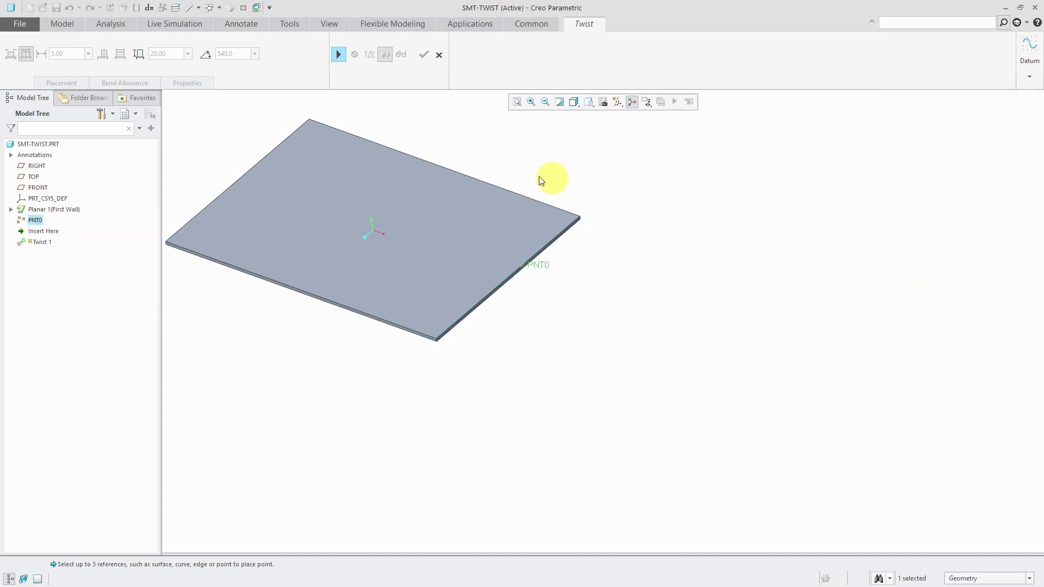
Step: Resume Twist 1 and locate its twist axis at datum point PNT0
left_click(338, 55)
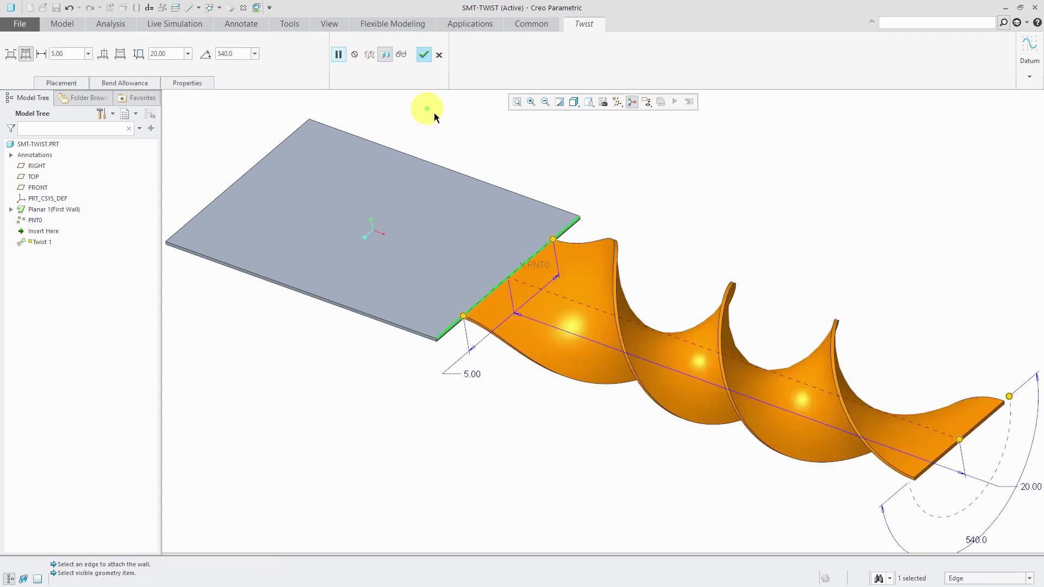
right_click(670, 178)
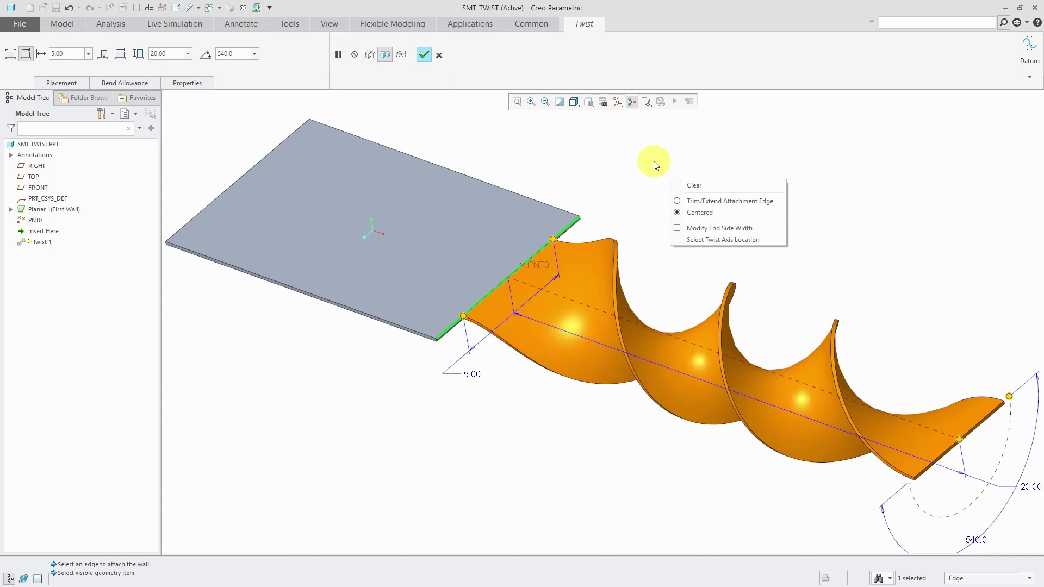
left_click(708, 239)
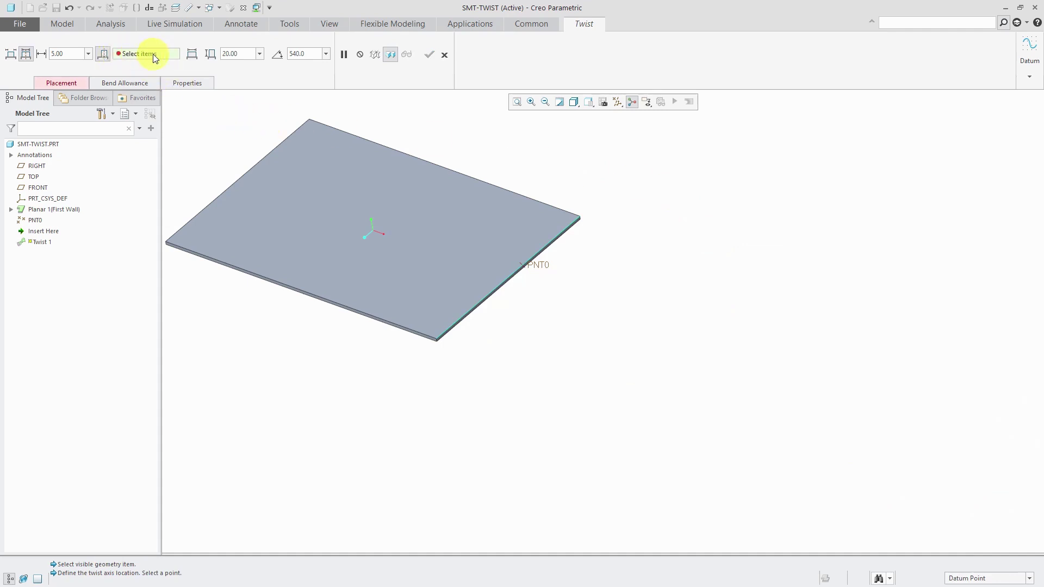
left_click(74, 83)
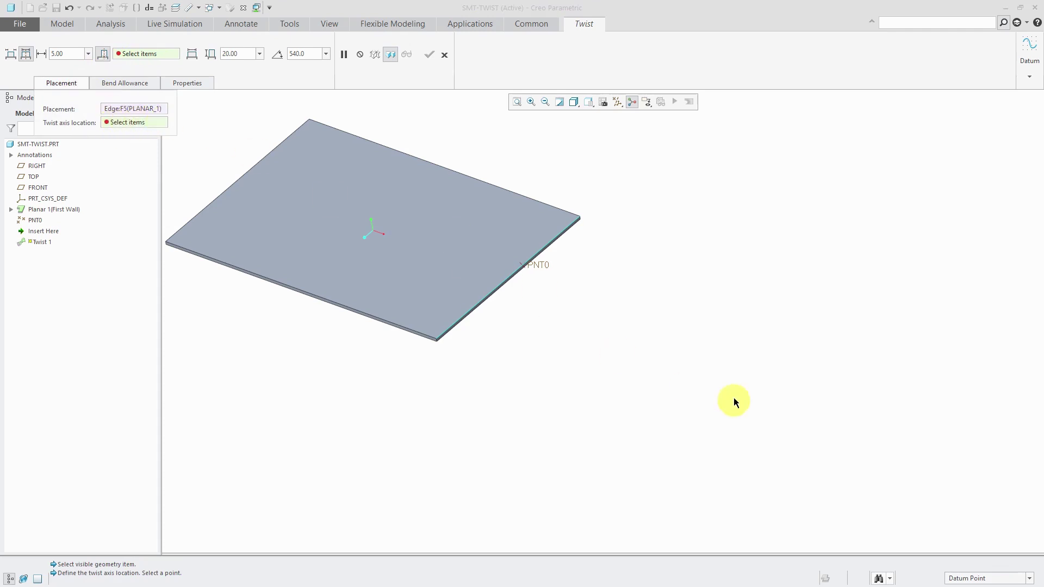
left_click(546, 269)
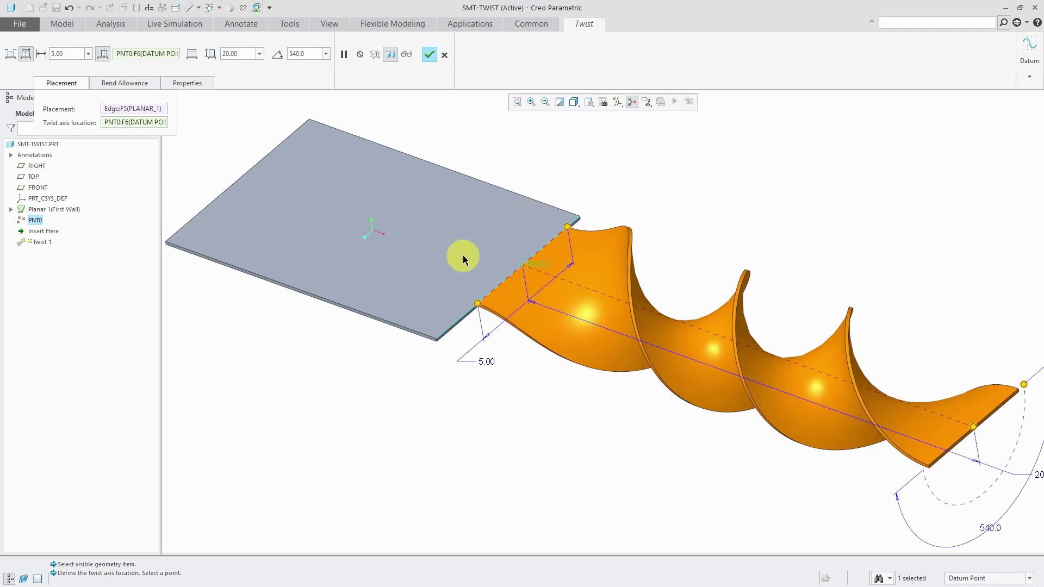
scroll(461, 256, "up", 2)
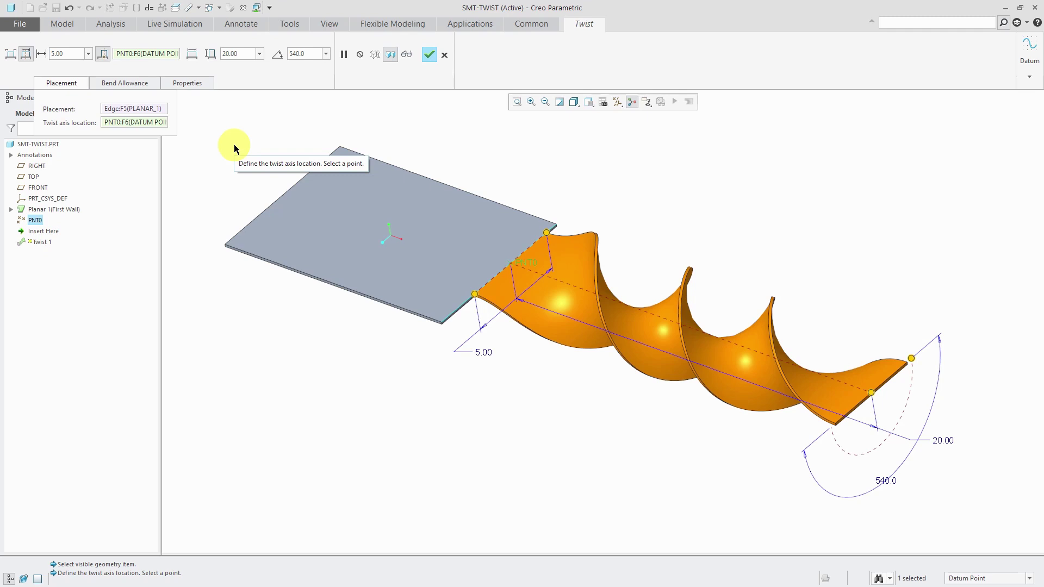
Step: Set the unbent wall length to 21.00 under Bend Allowance, review Properties, and complete Twist 1
left_click(125, 83)
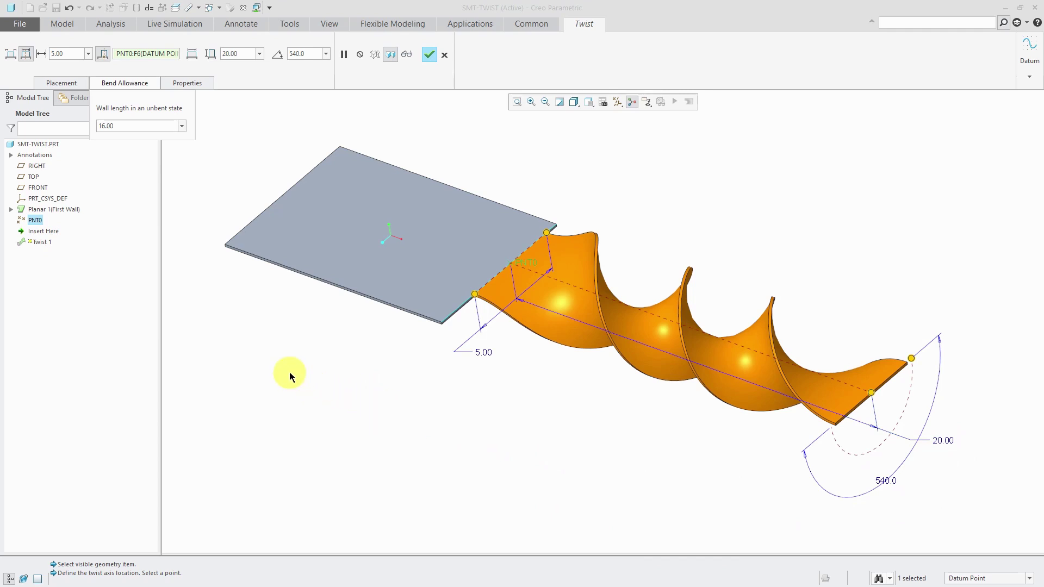
double_click(149, 127)
type("21.00")
left_click(194, 84)
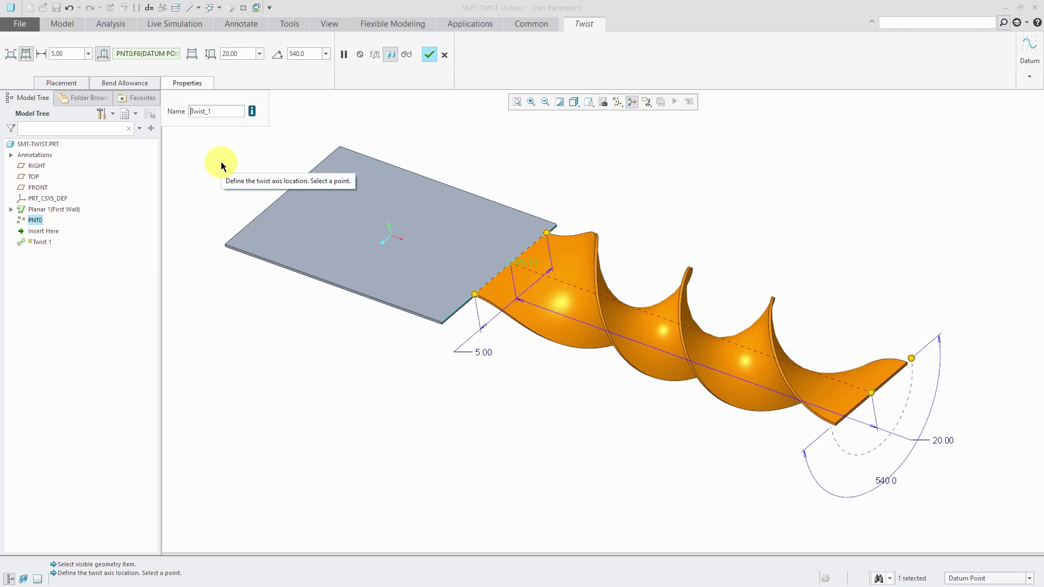
middle_click(221, 167)
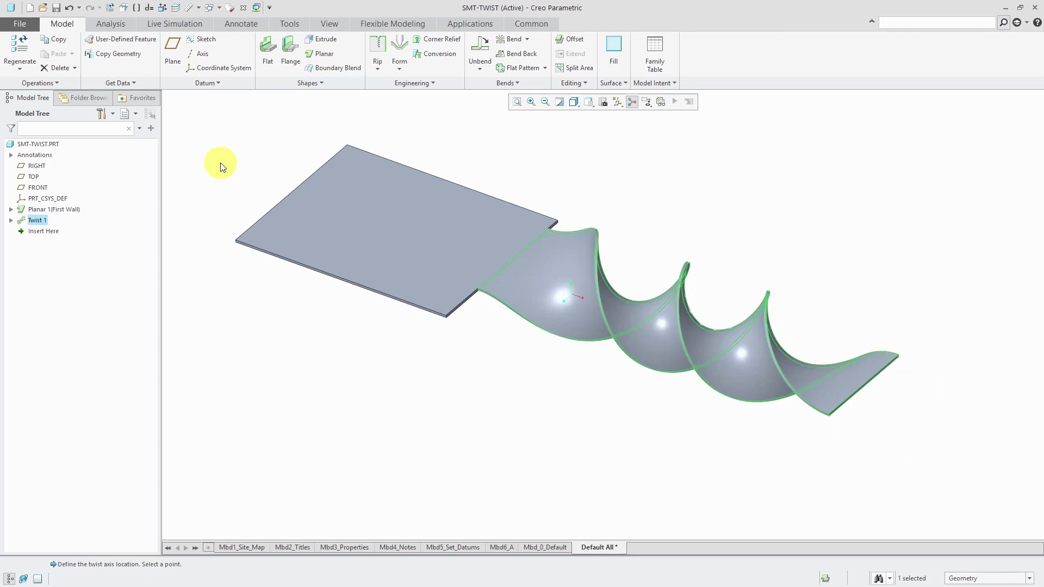
Step: Deselect Twist 1 by clicking in empty graphics space
left_click(221, 167)
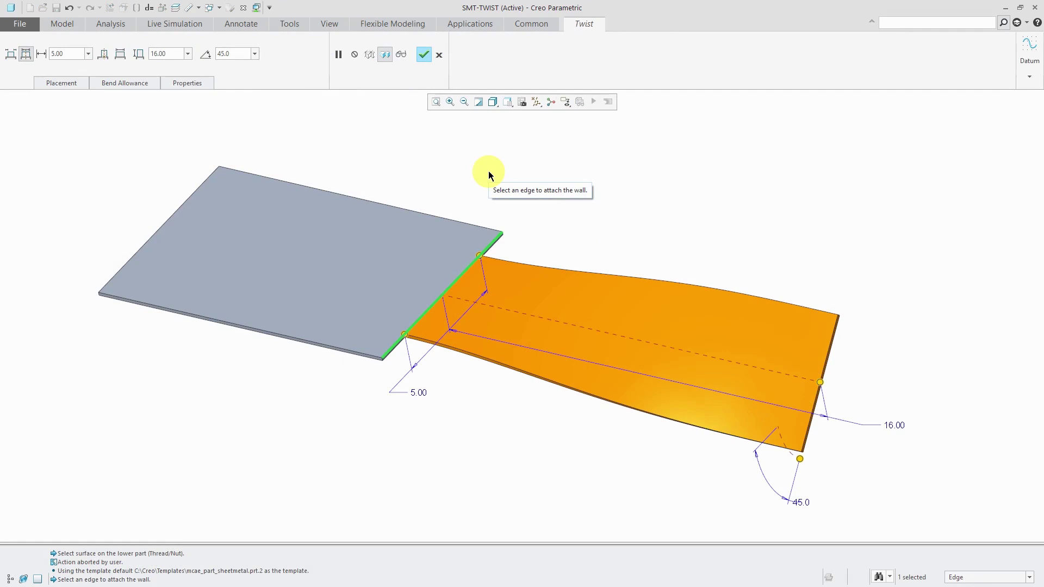
Step: Enable Modify End Side Width and narrow the twist wall's far end
right_click(537, 168)
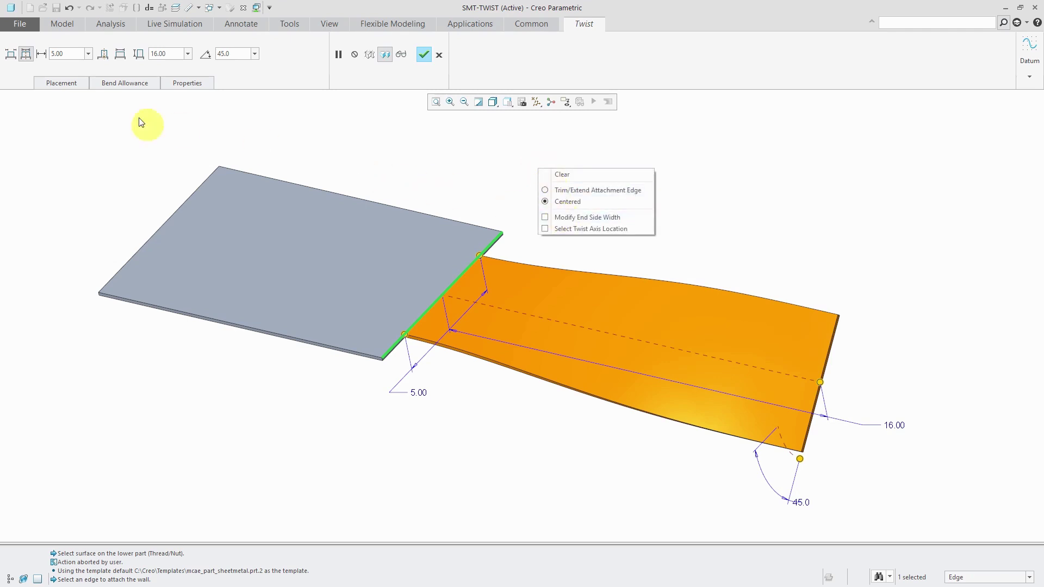
left_click(120, 54)
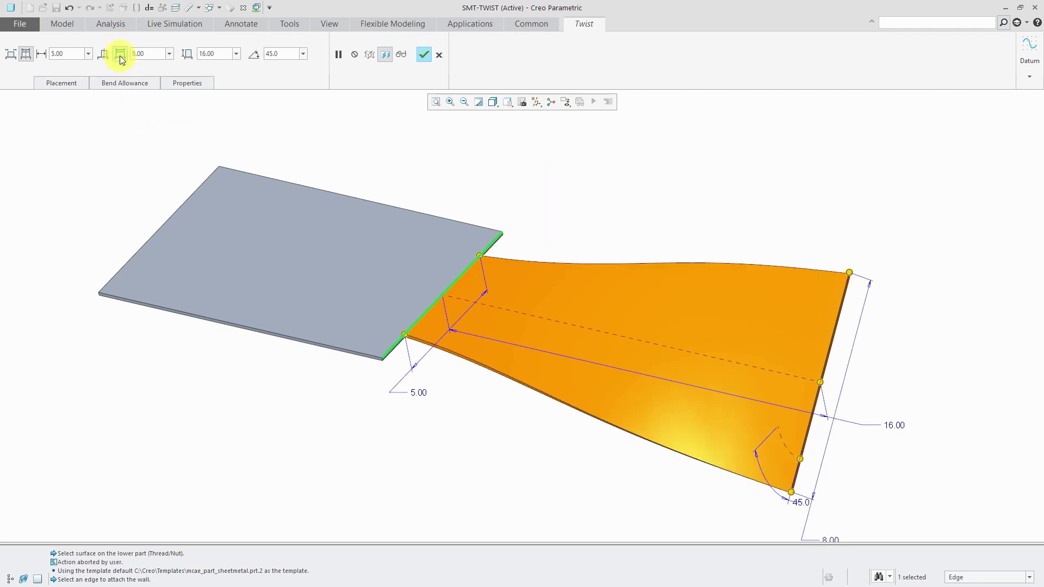
scroll(743, 204, "up", 3)
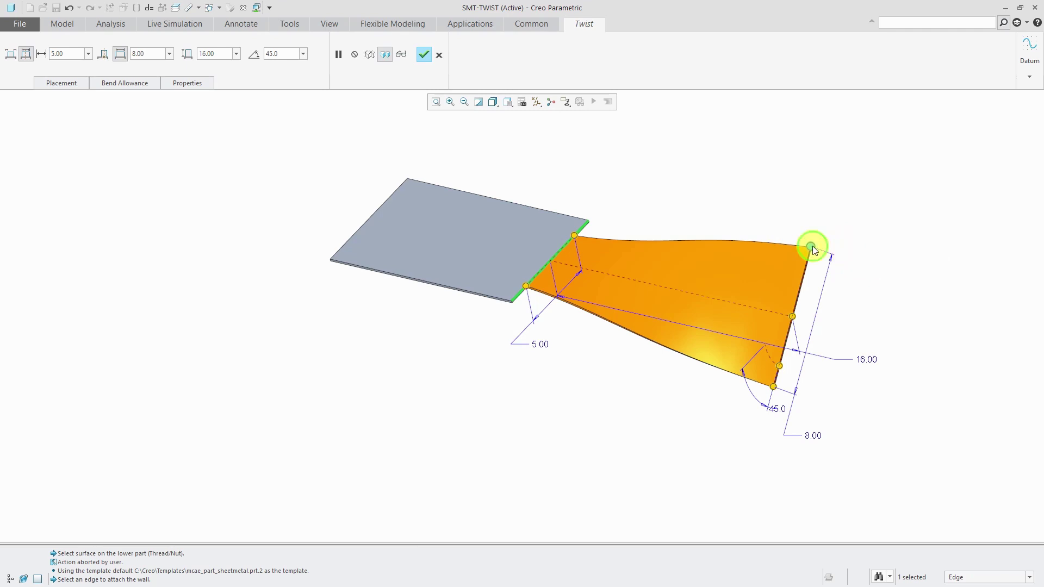
left_click_drag(810, 246, 795, 304)
Step: Set the twist angle to 720° and the far-end width to 2.00
left_click_drag(781, 366, 822, 383)
double_click(822, 383)
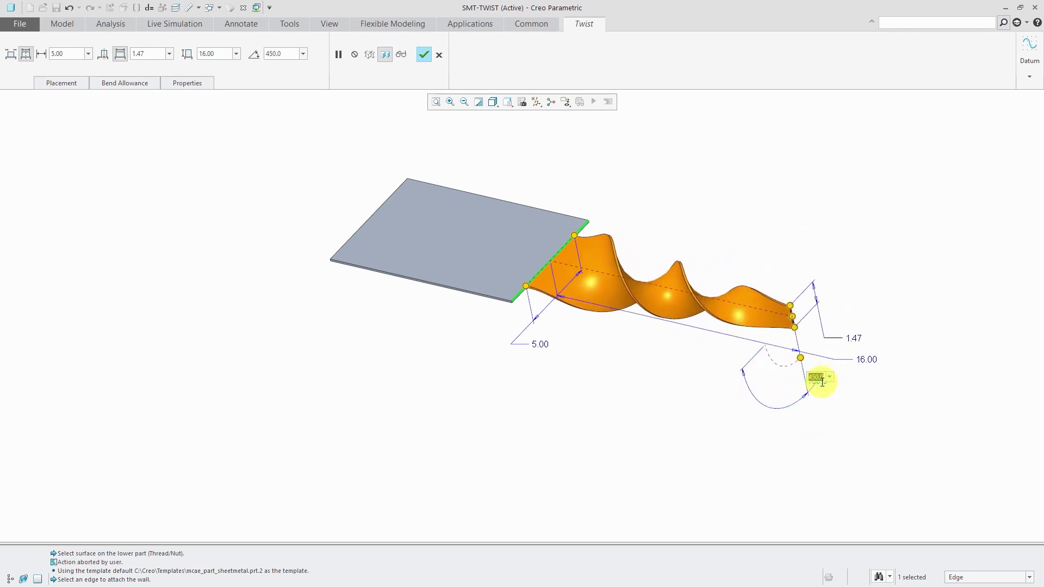
type("720")
key("Return")
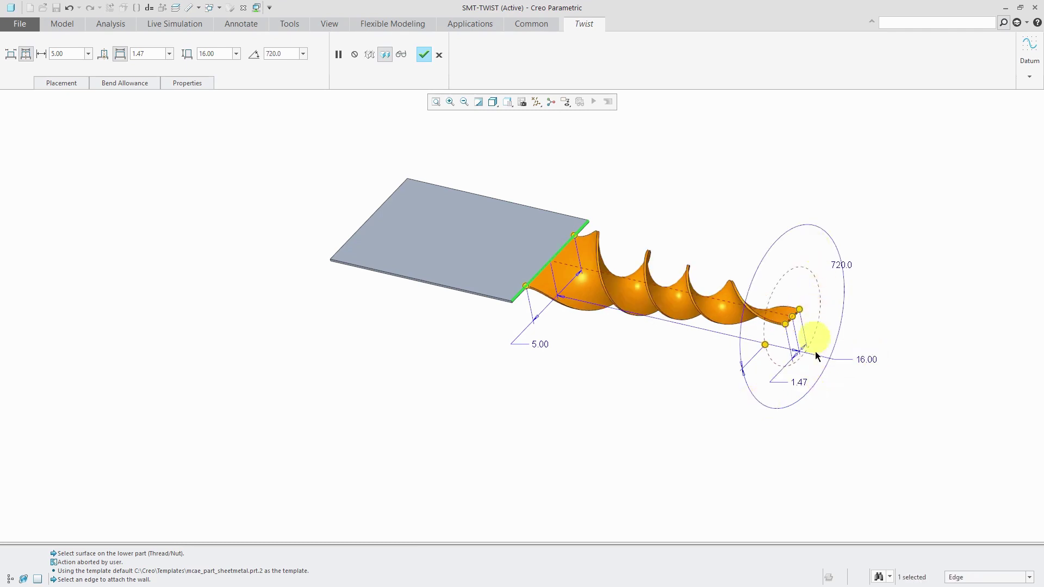
scroll(817, 368, "up", 1)
double_click(791, 373)
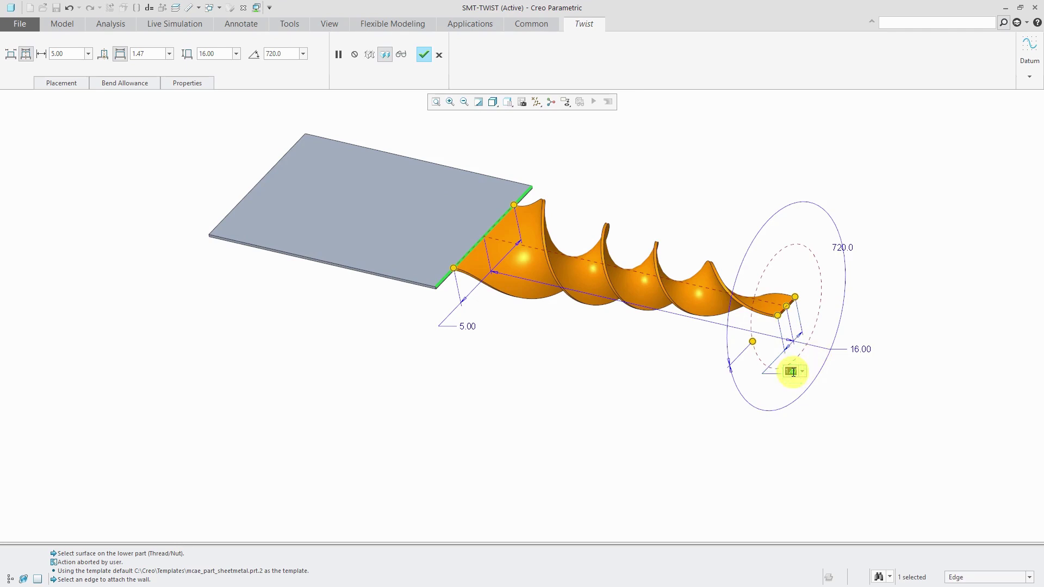
type("2")
key("Return")
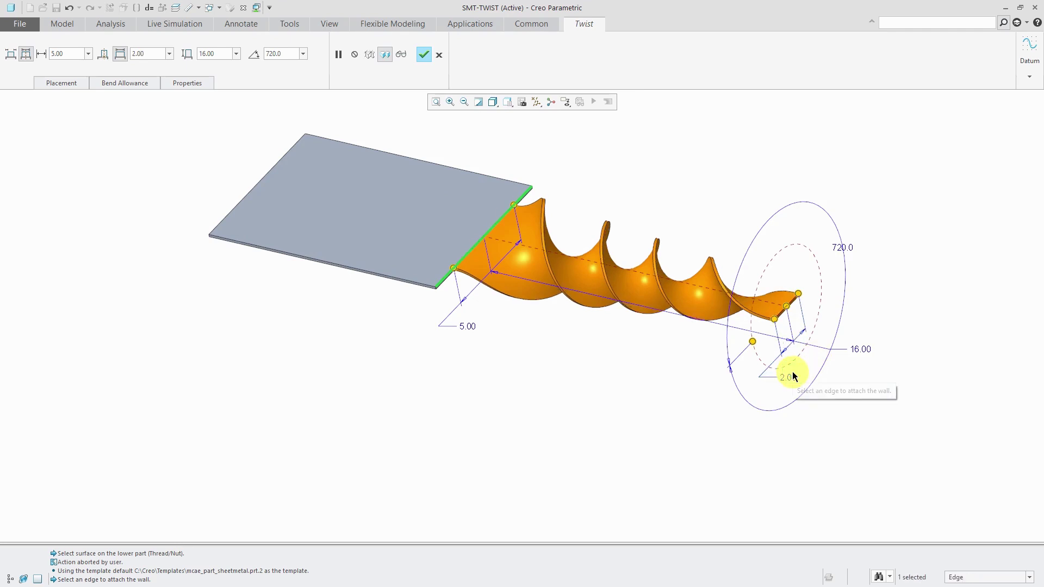